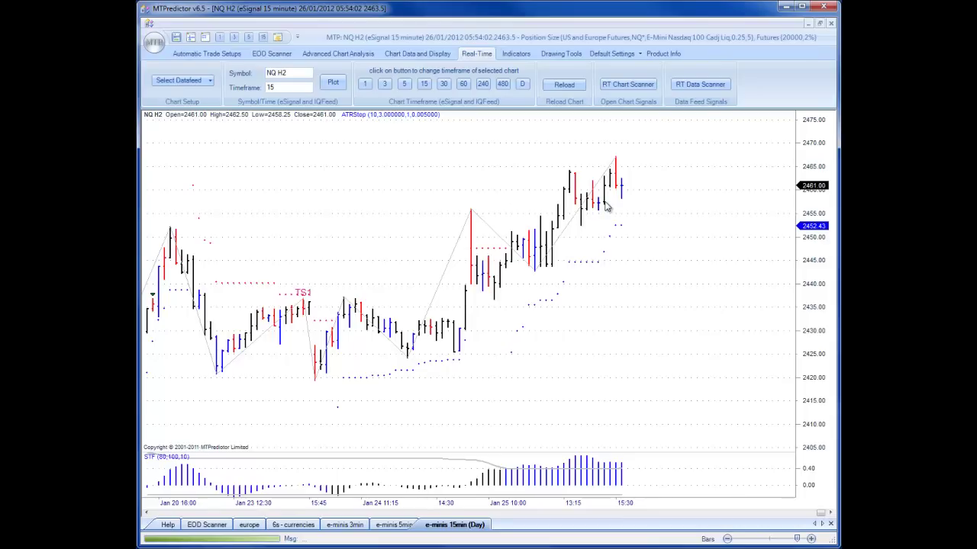
Step: Bring up the ES H2 15-minute chart and project a decision point from the Jan 23 swing high
click(459, 529)
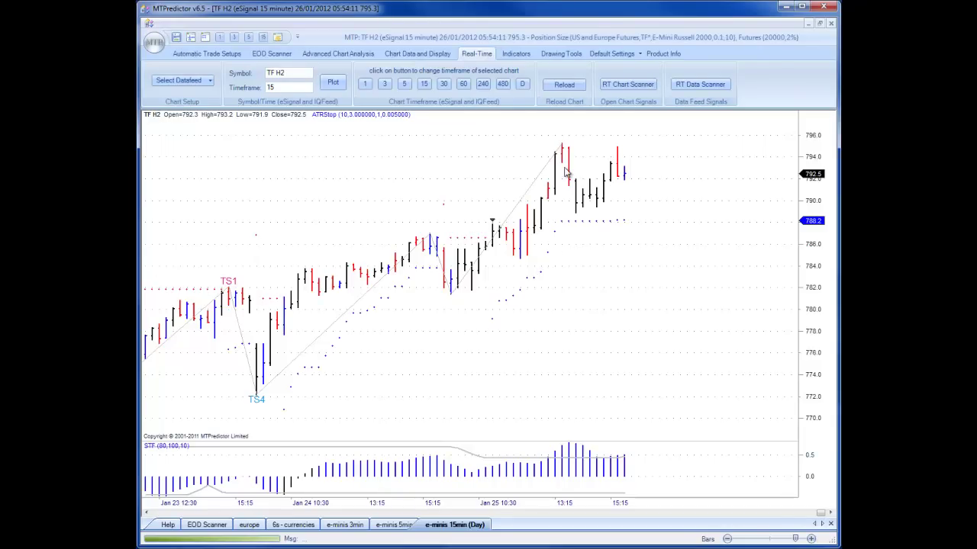
click(474, 525)
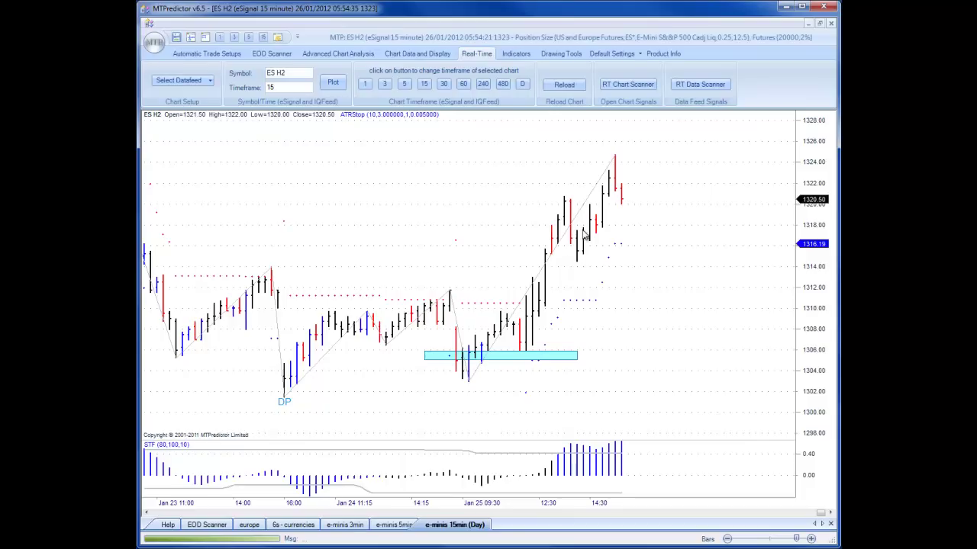
drag(423, 222, 460, 207)
scroll(460, 207, down, 4)
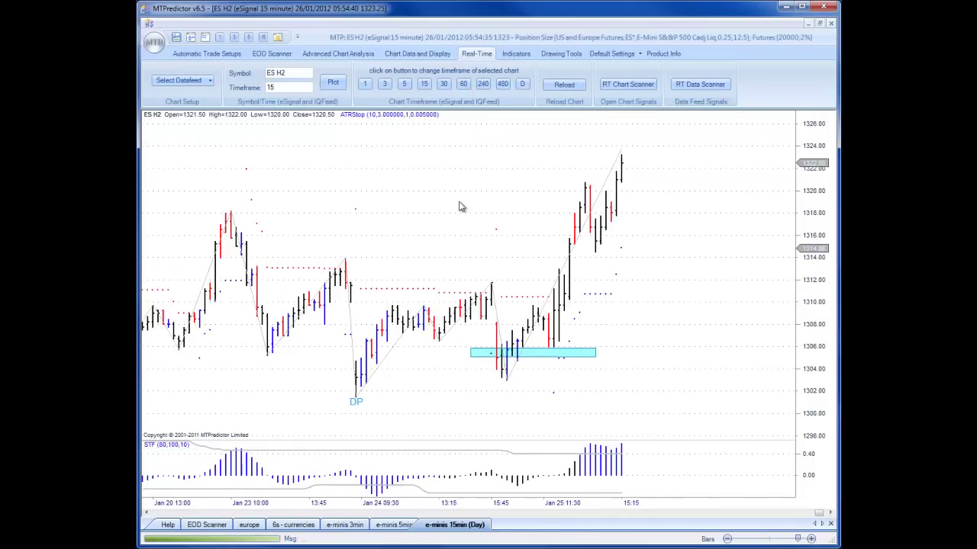
scroll(460, 207, down, 1)
scroll(495, 190, down, 1)
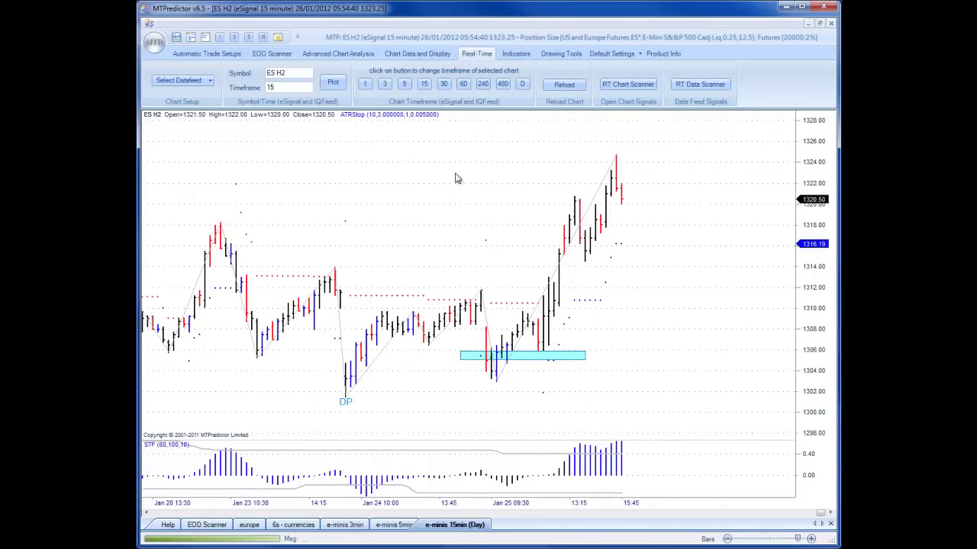
click(359, 58)
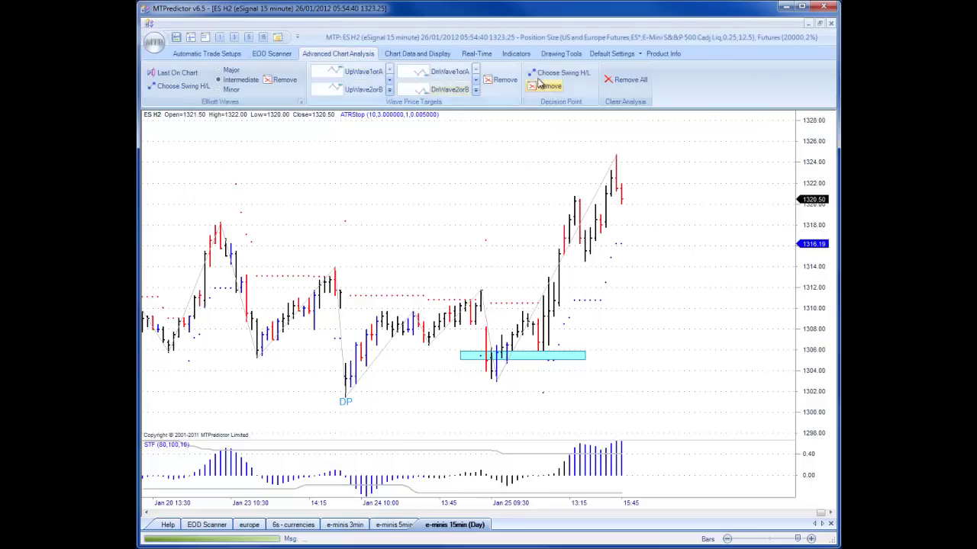
click(219, 229)
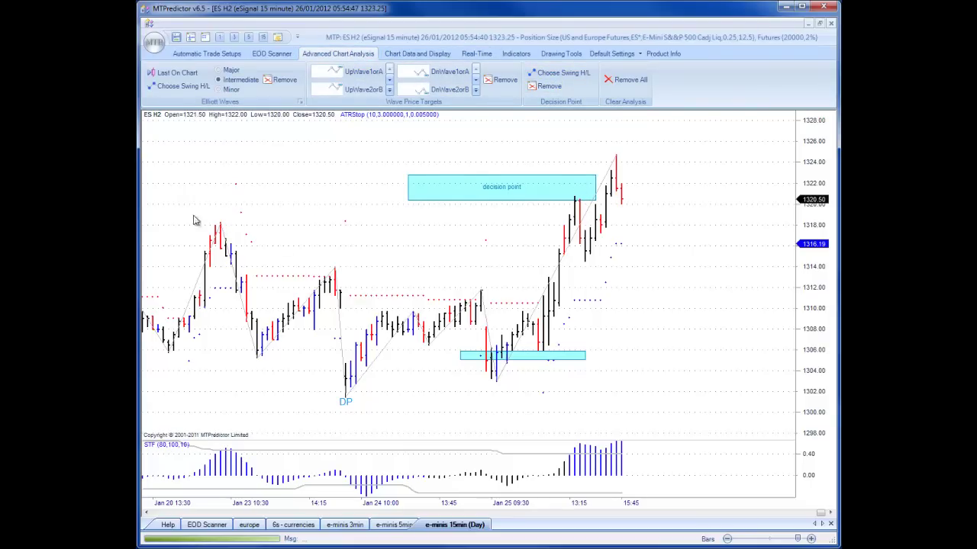
Step: Project a decision point from the swing high just before the Jan 25 open and widen its box across the newer bars
click(555, 77)
click(482, 296)
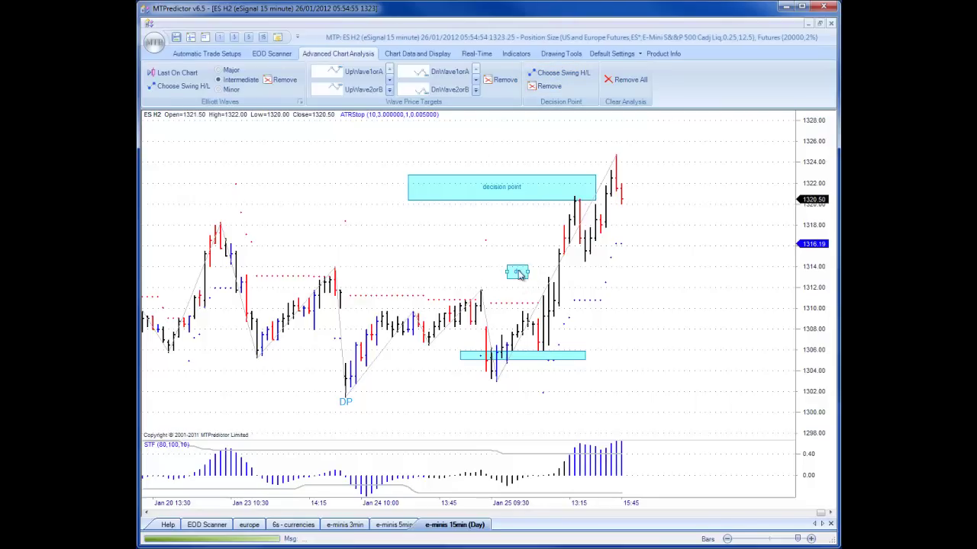
click(525, 275)
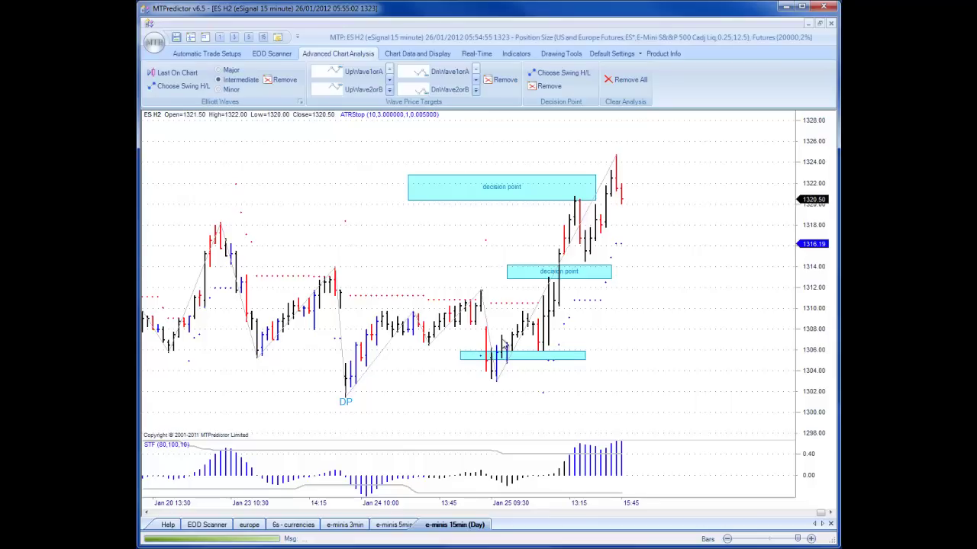
Step: On the YM H2 15-minute chart, project a decision point from the last Jan 24 swing high and widen its box
click(460, 527)
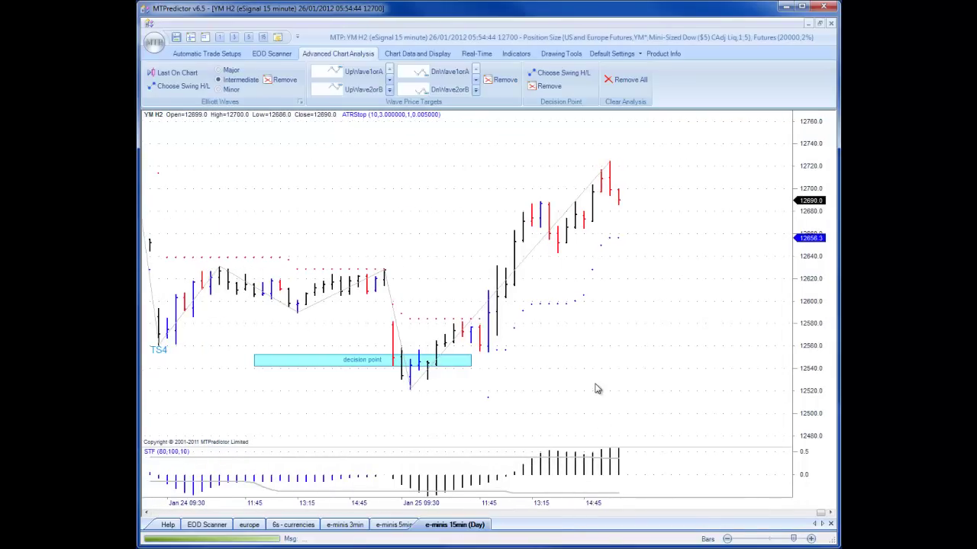
scroll(598, 389, down, 5)
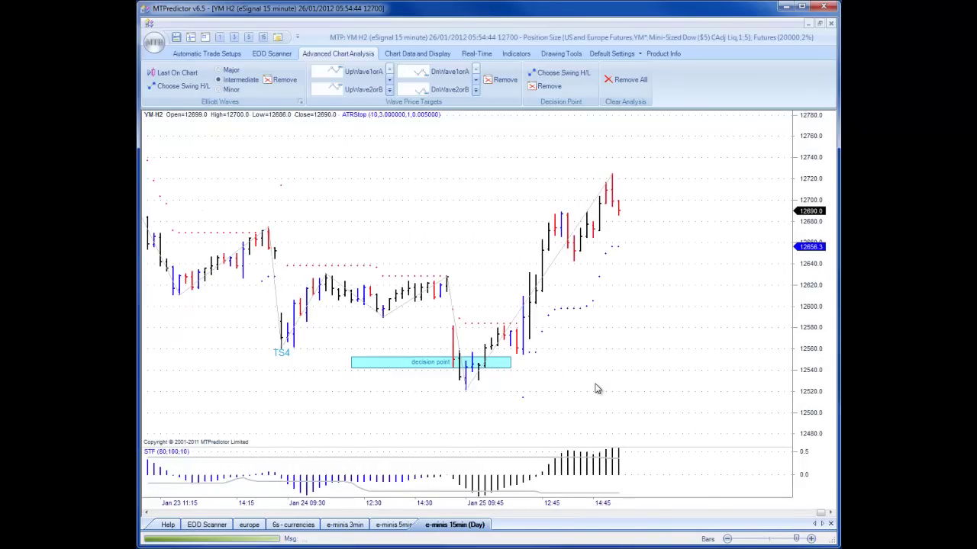
scroll(598, 389, down, 3)
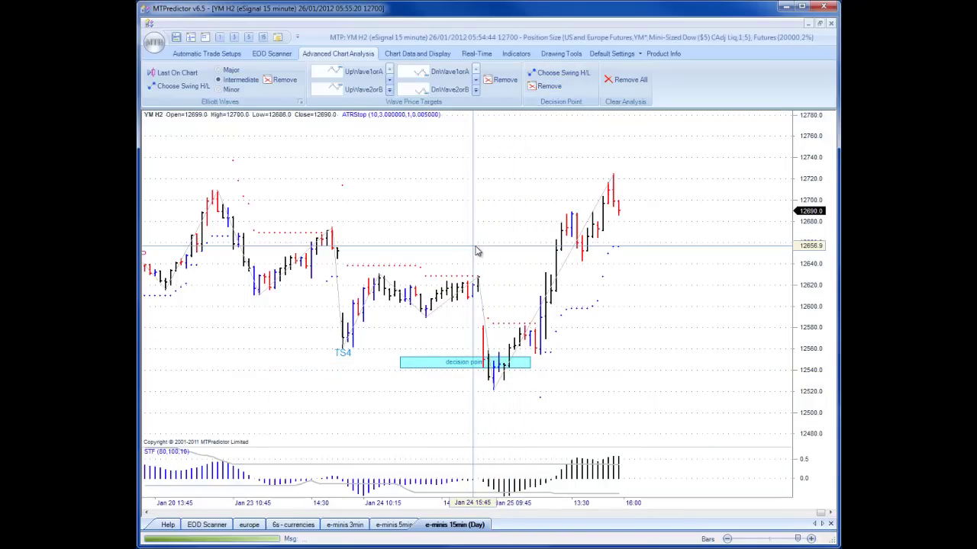
click(527, 260)
click(527, 262)
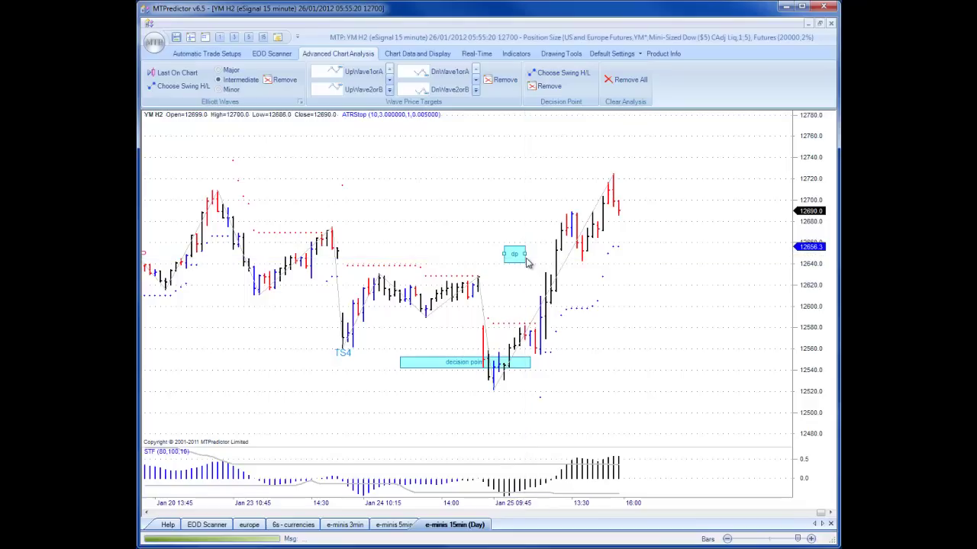
drag(527, 263, 581, 262)
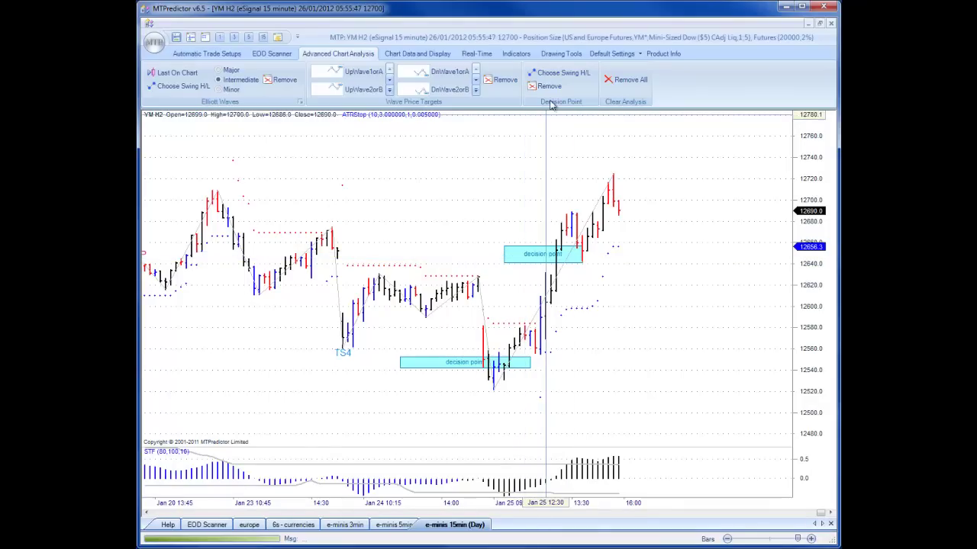
Step: Project a decision point from the Jan 23 swing high on YM H2 and extend its box back over the latest bars
click(555, 74)
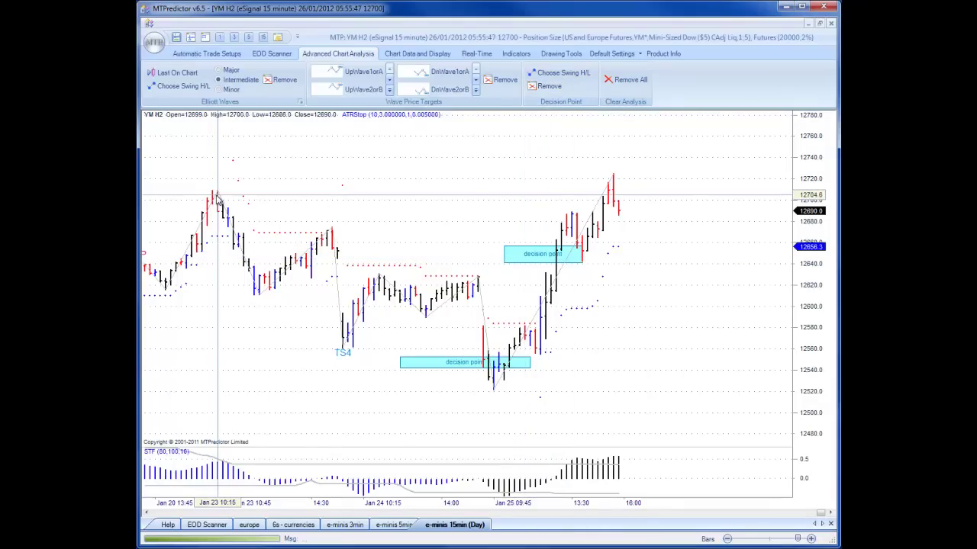
click(552, 162)
drag(634, 149, 586, 156)
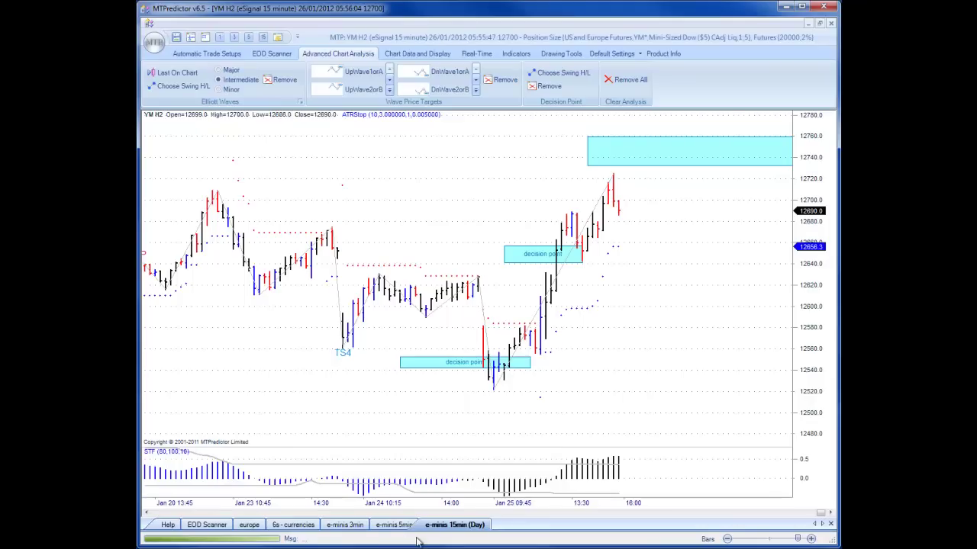
Step: Bring up the ES H2 3-minute chart and run an Intermediate Elliott wave count on the swing low near 12:18
click(345, 527)
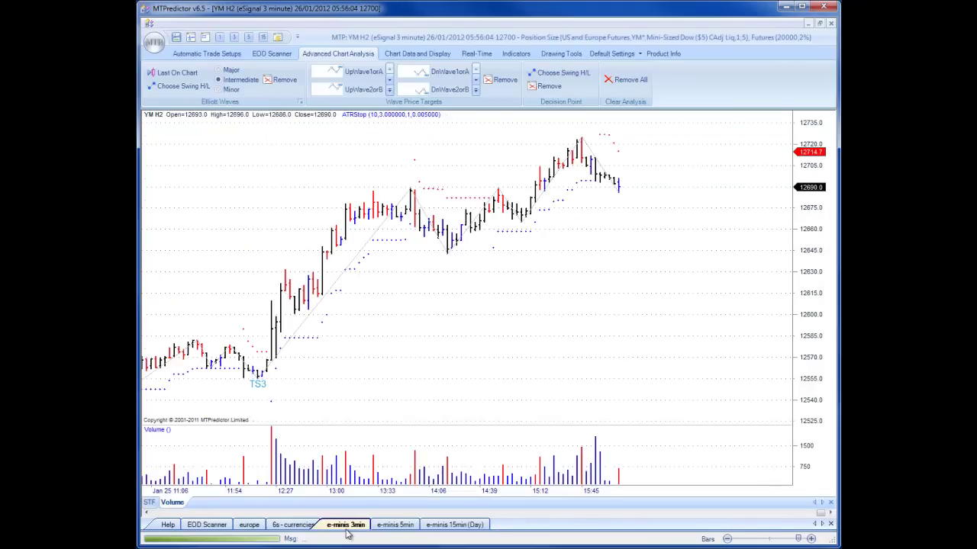
key(Page_Down)
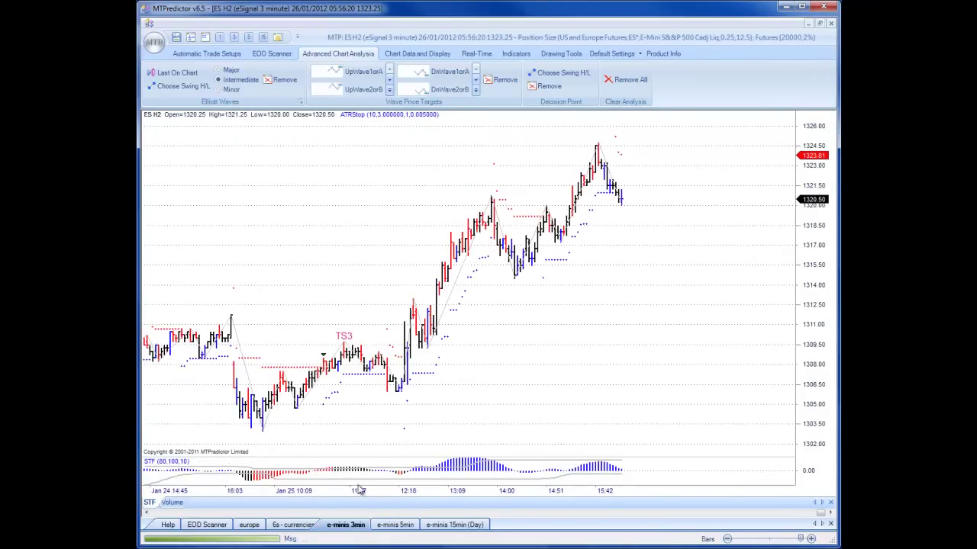
click(179, 86)
click(398, 397)
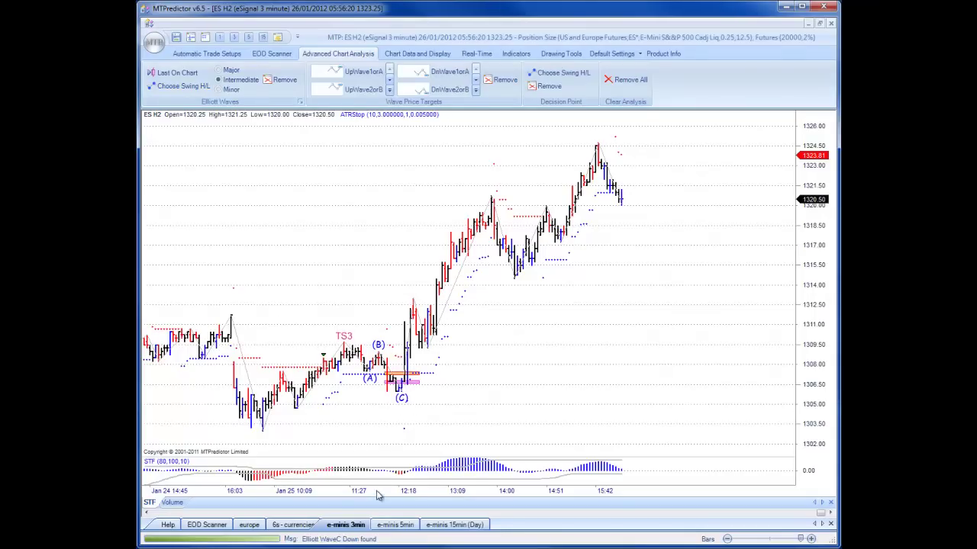
Step: Bring up the YM H2 3-minute chart, show STF instead of Volume, and go back to the TS3 setup
click(352, 525)
click(352, 526)
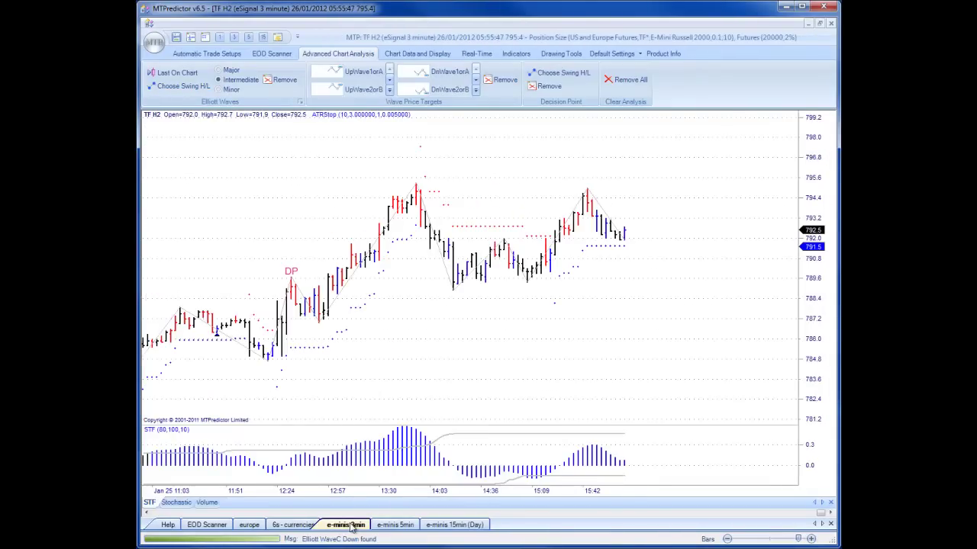
click(352, 525)
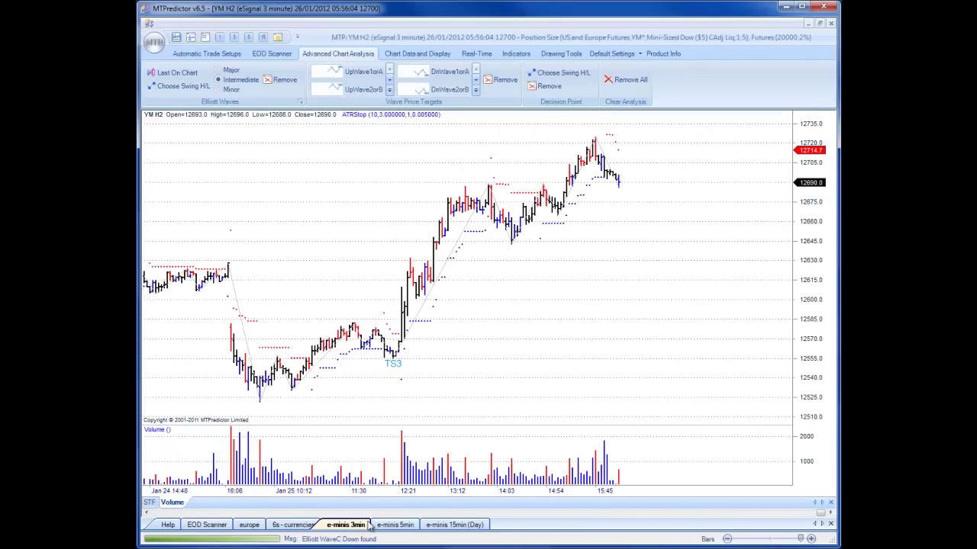
click(150, 503)
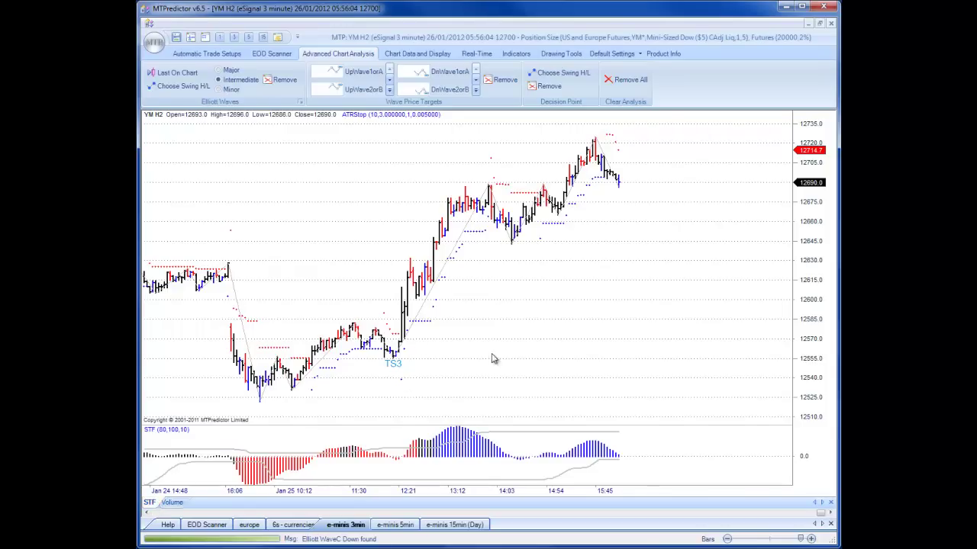
scroll(628, 266, up, 10)
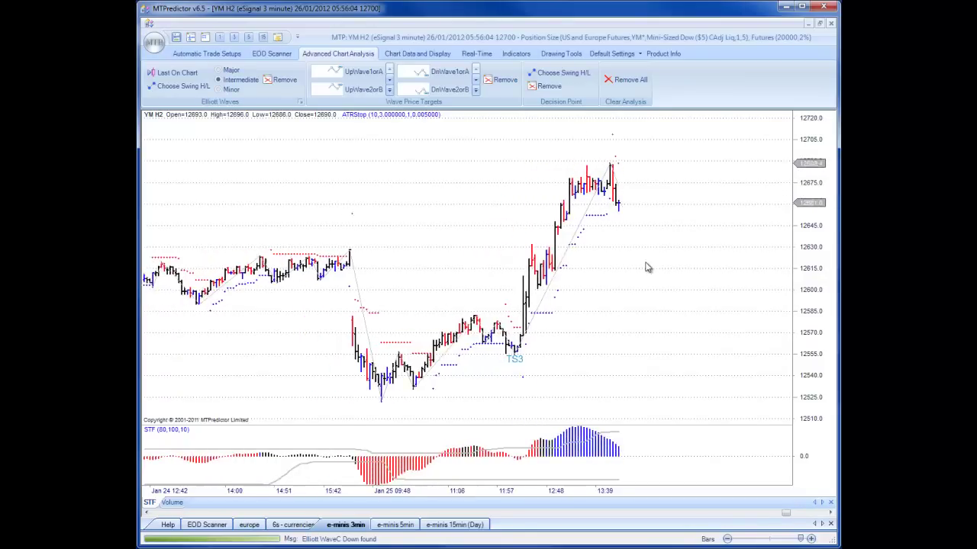
scroll(744, 280, down, 5)
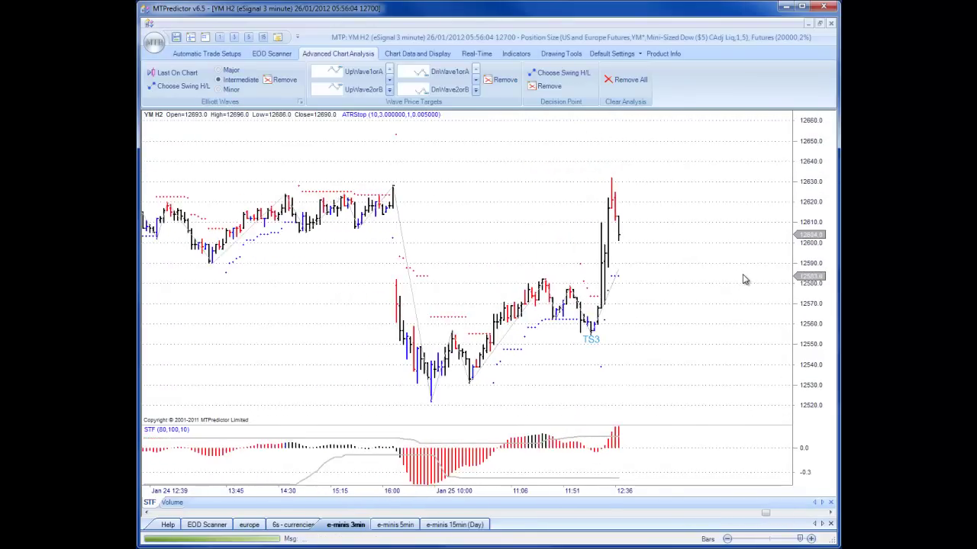
scroll(745, 280, down, 2)
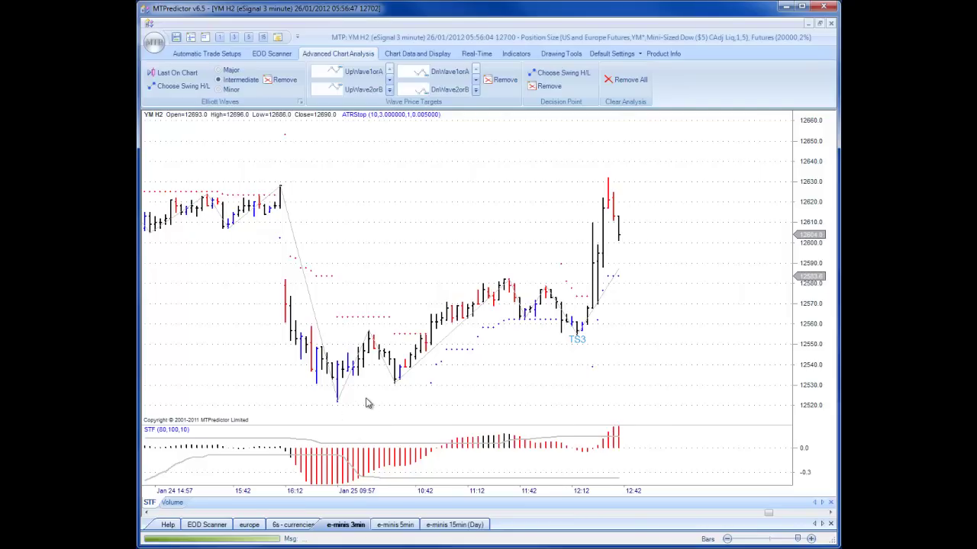
Step: Run a Major Elliott wave count on the TS3 swing low and clear the analysis
click(219, 69)
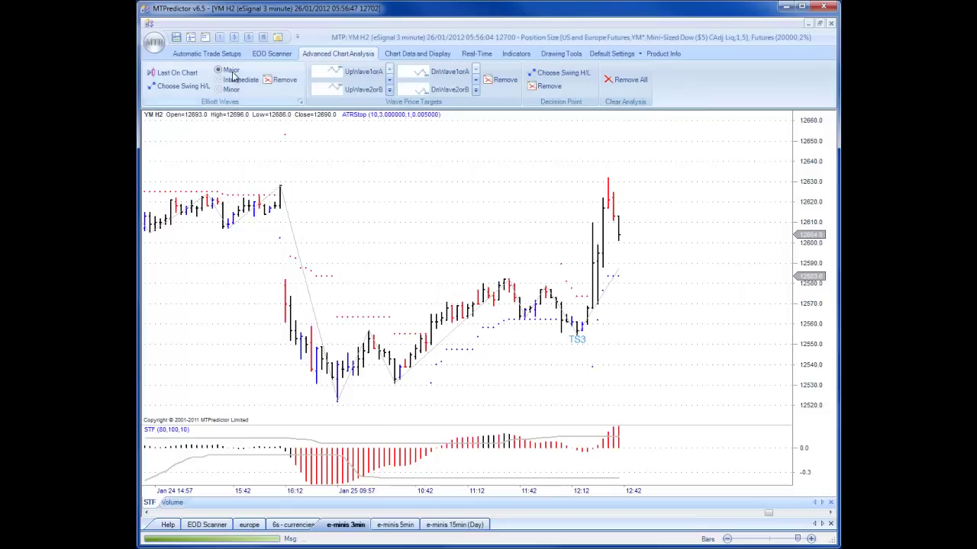
click(191, 86)
click(578, 330)
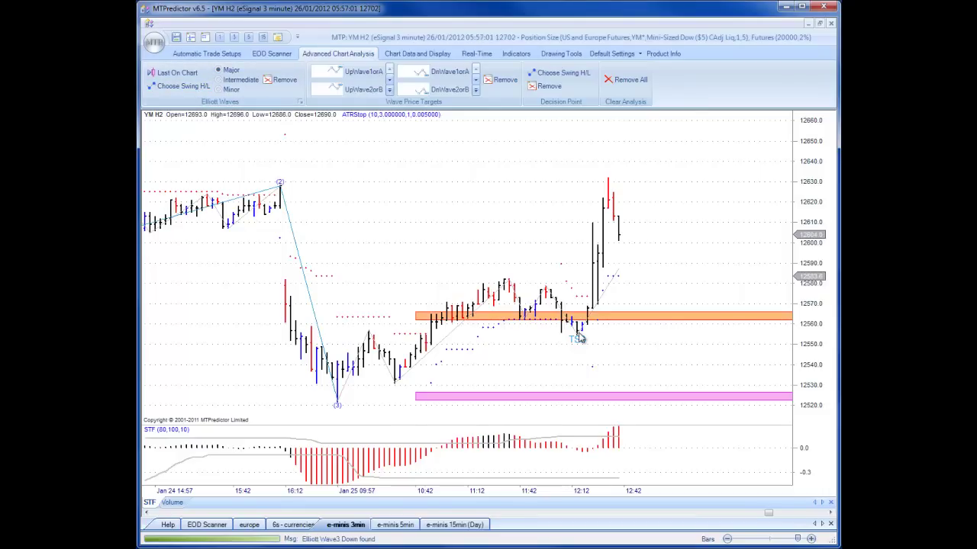
click(627, 82)
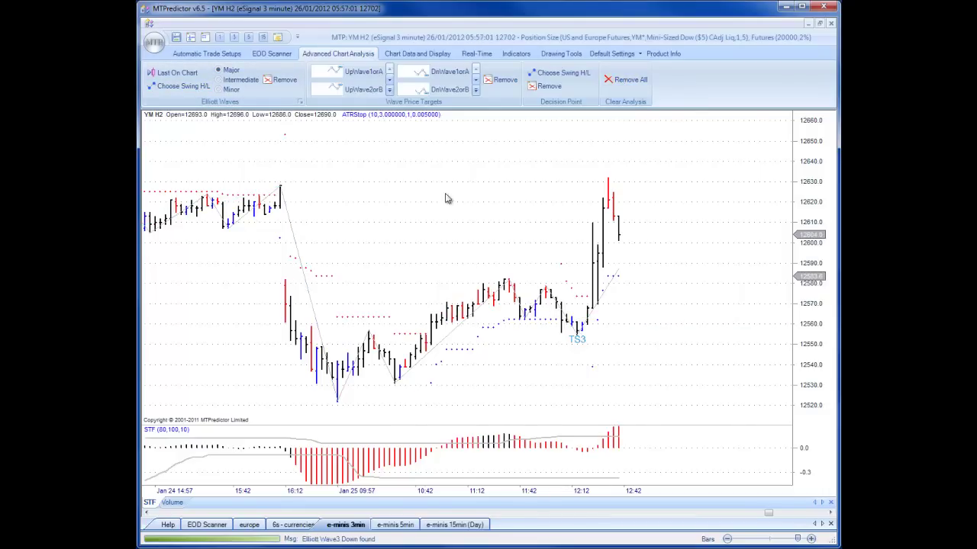
Step: Run an Intermediate Elliott wave count on the TS3 swing low and clear the analysis
click(219, 79)
click(187, 86)
click(570, 329)
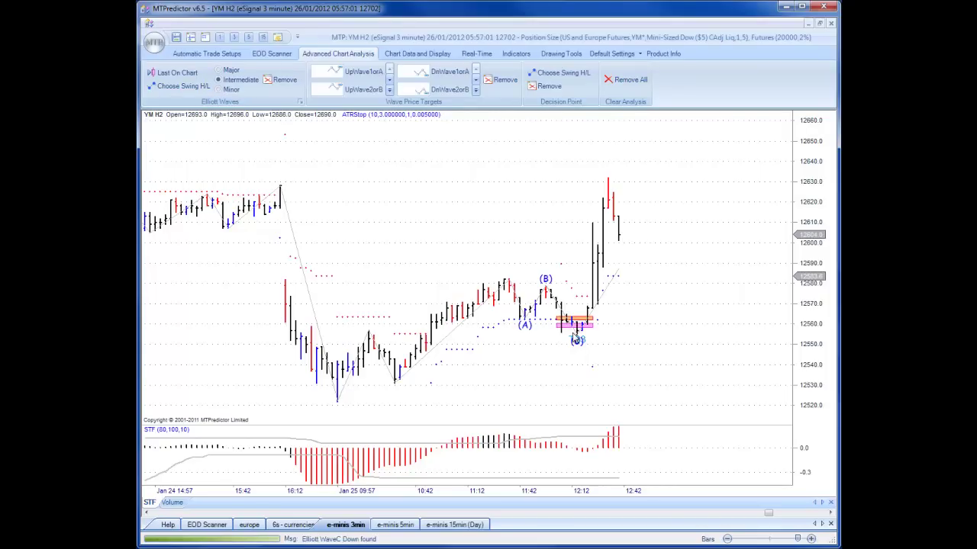
click(630, 84)
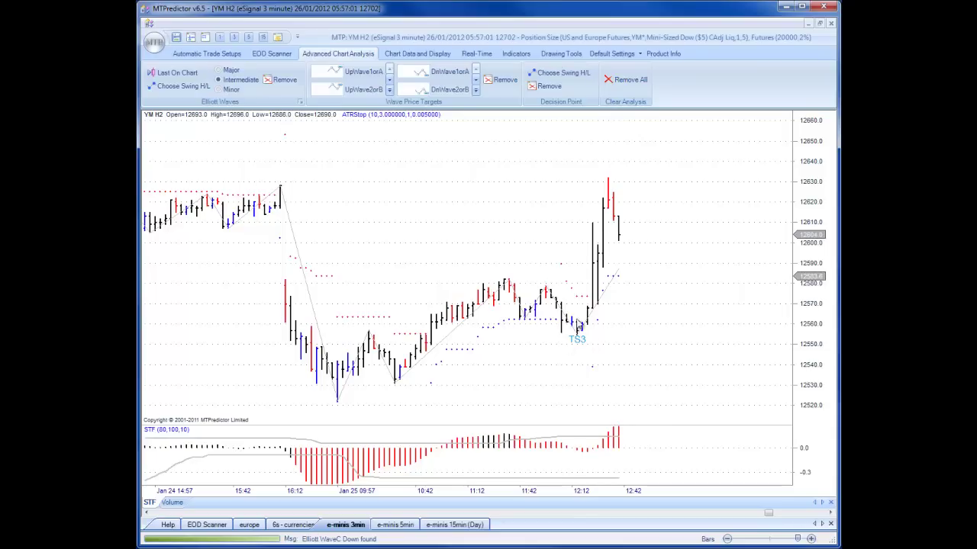
Step: Apply the automatic trade setup including risk/reward to the TS3 low and stretch the price scale
right_click(553, 229)
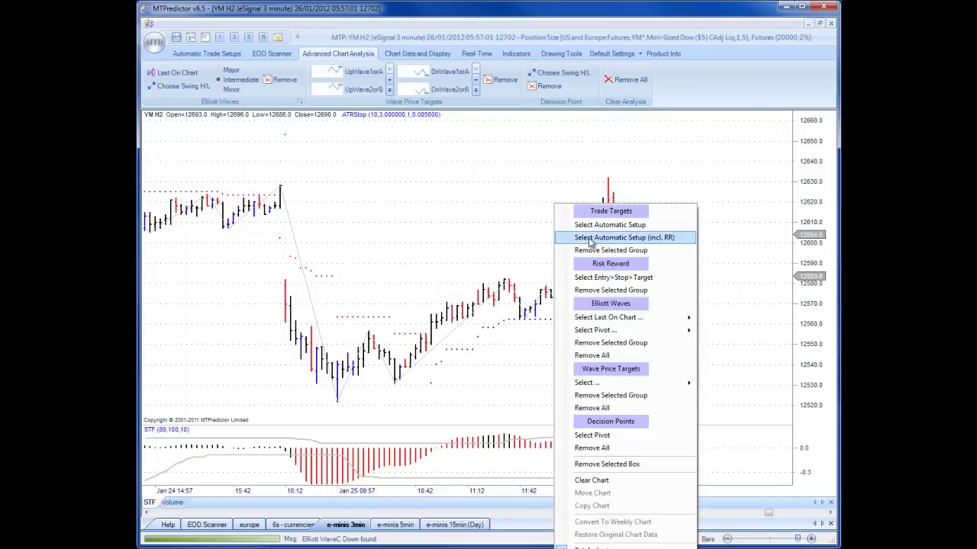
key(Escape)
click(586, 330)
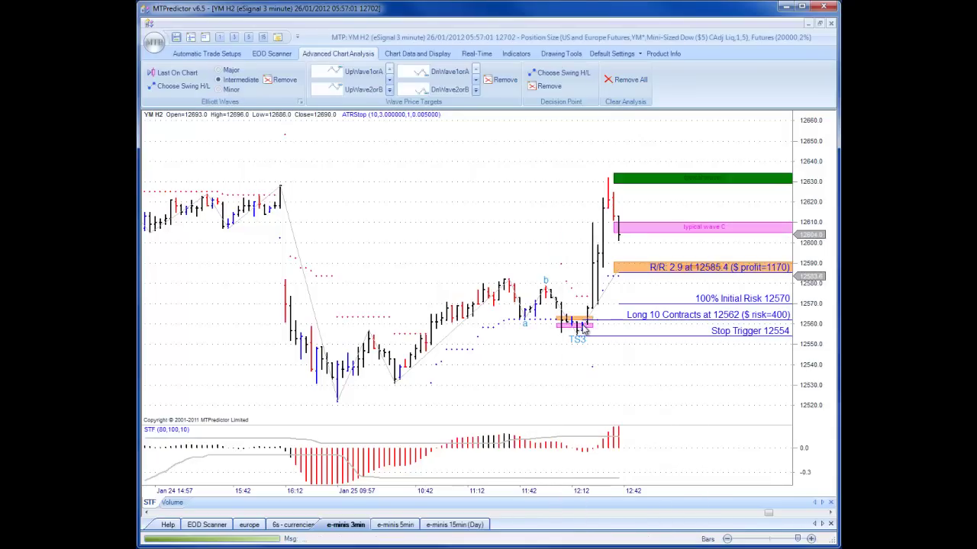
drag(801, 259, 808, 239)
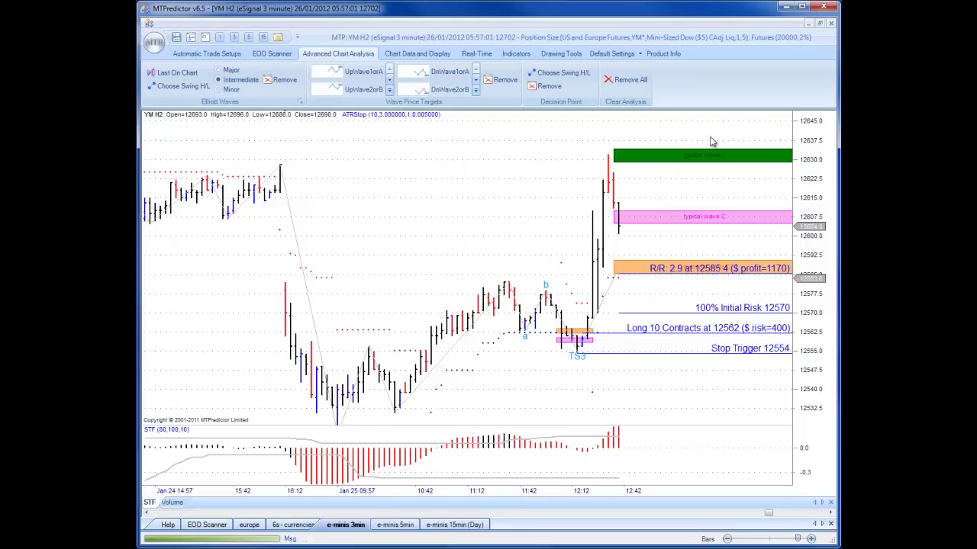
Step: Redefine the TS3 trade's risk/reward with entry 12562, stop 12554 and the target at 12628.5 in the green zone
right_click(512, 167)
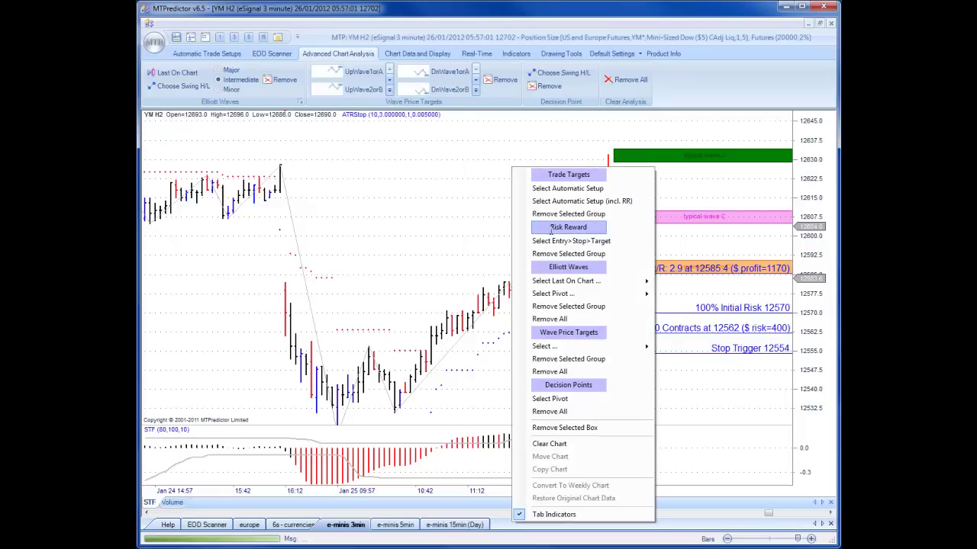
click(559, 243)
click(582, 348)
click(622, 159)
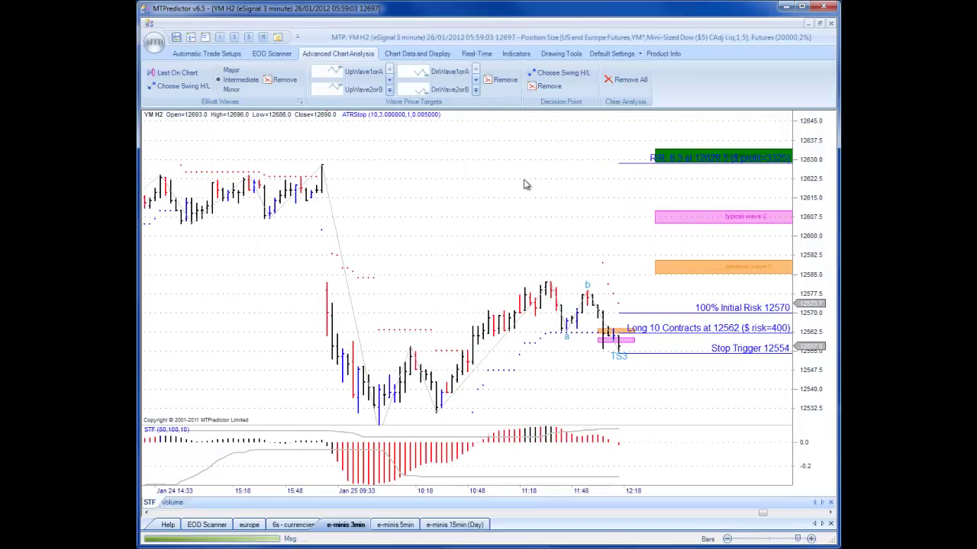
Step: Advance the YM H2 3-minute replay by one bar and set the TS3 trade's risk/reward target to 12585.4 in the orange minimum wave C zone
click(830, 514)
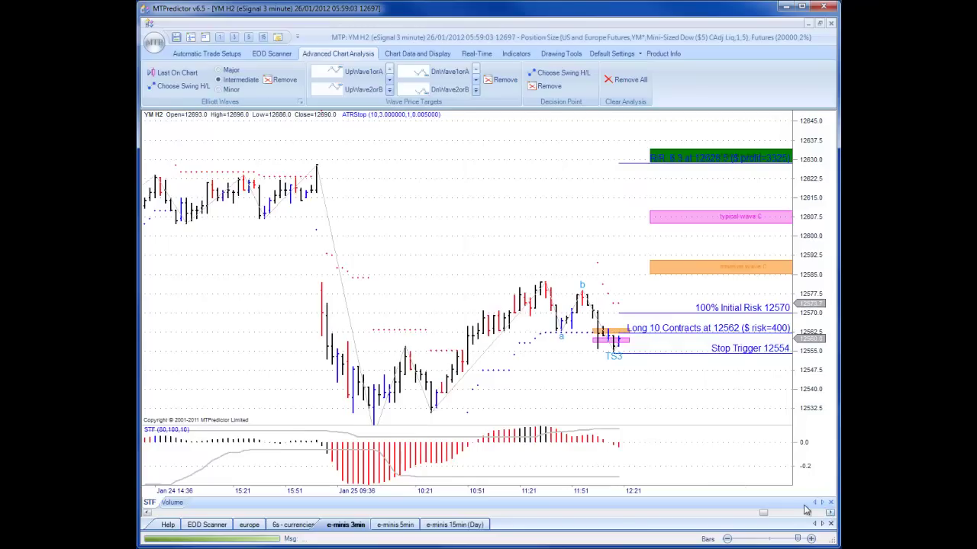
right_click(602, 262)
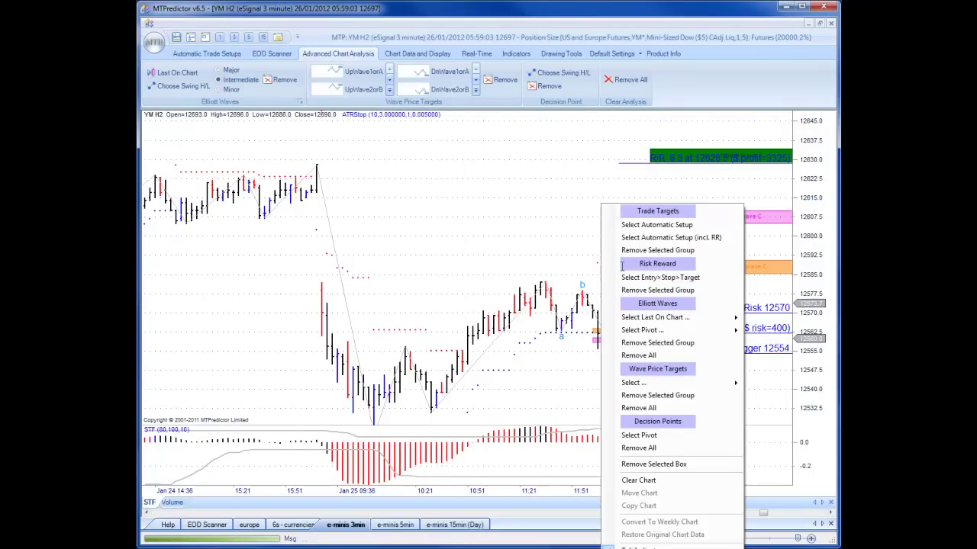
click(649, 238)
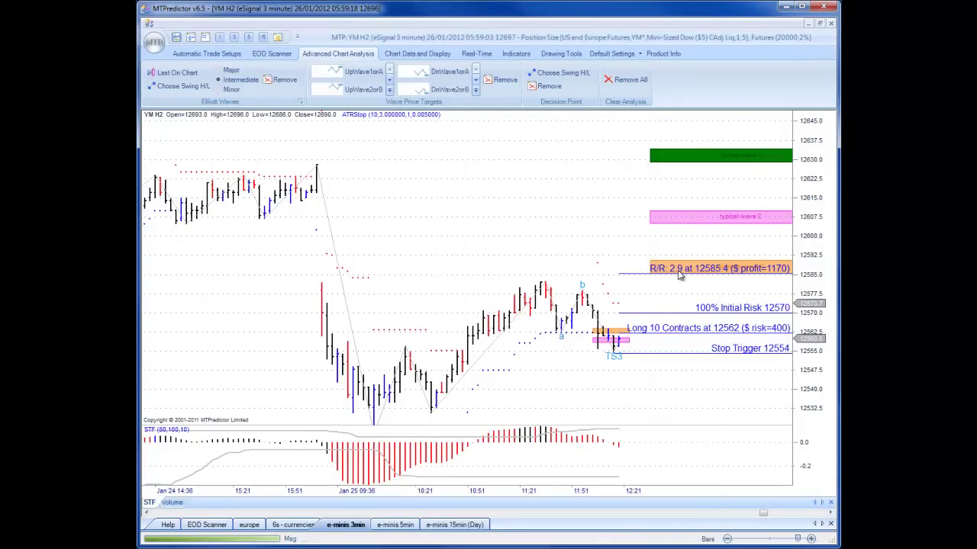
Step: Redefine the TS3 trade's risk/reward with entry 12562, stop 12554 and the target at 12628.5 in the green zone
right_click(424, 172)
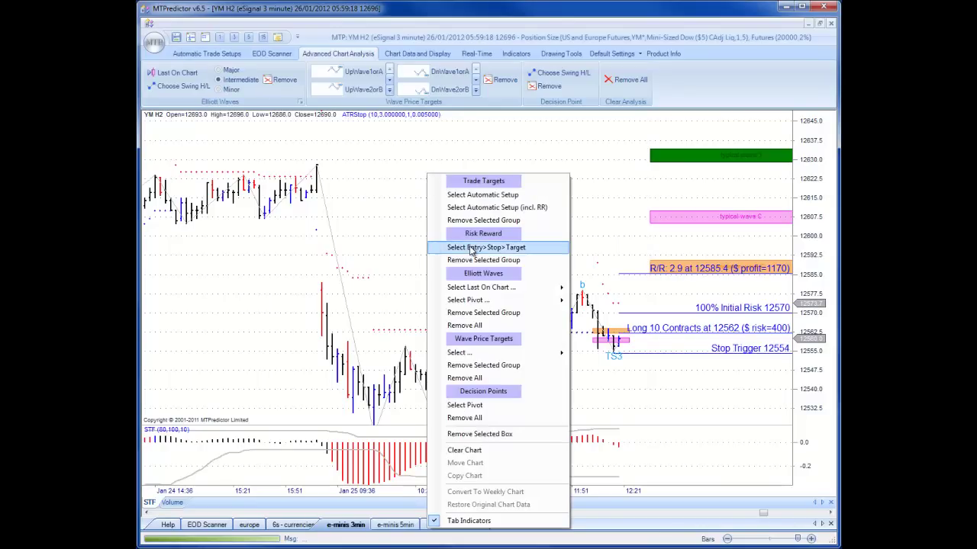
click(470, 248)
click(620, 342)
click(647, 168)
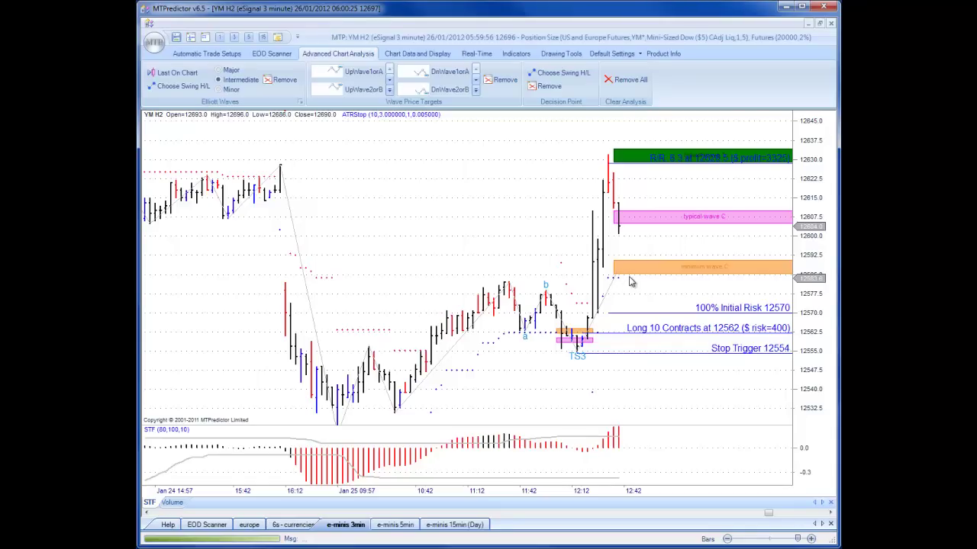
Step: Replay the YM H2 3-minute chart bar by bar to 13:33, past the green target zone, and compress the price scale
key(Right)
key(Right)
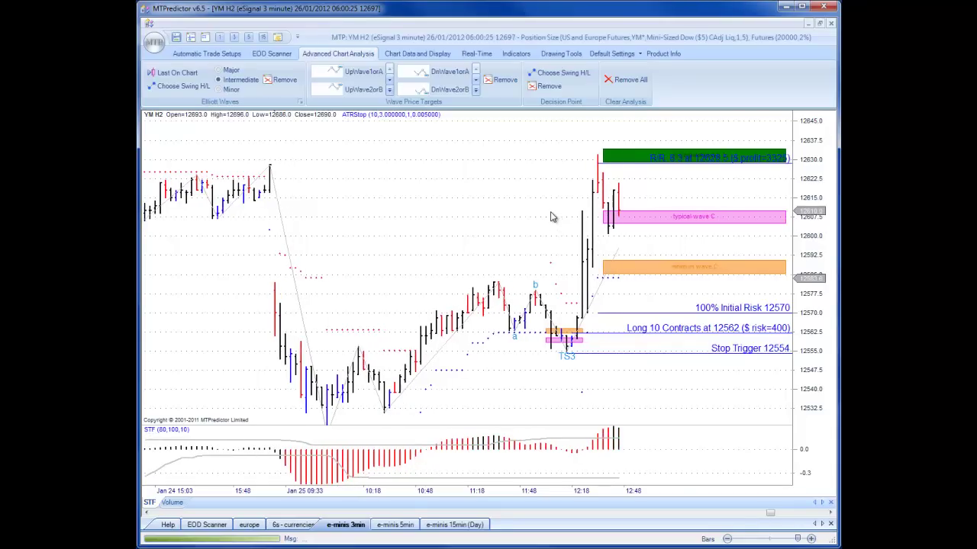
key(Right)
key(Right)
key(Right)
key(Right)
key(Right)
key(Right)
key(Right)
key(Right)
key(Right)
key(Right)
key(Right)
key(Right)
key(Right)
key(Right)
key(Right)
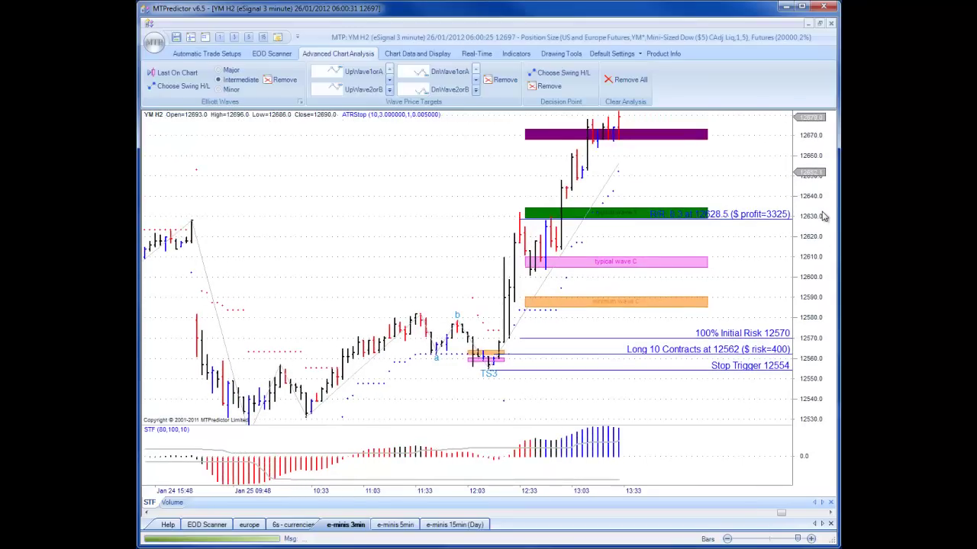
scroll(824, 218, down, 2)
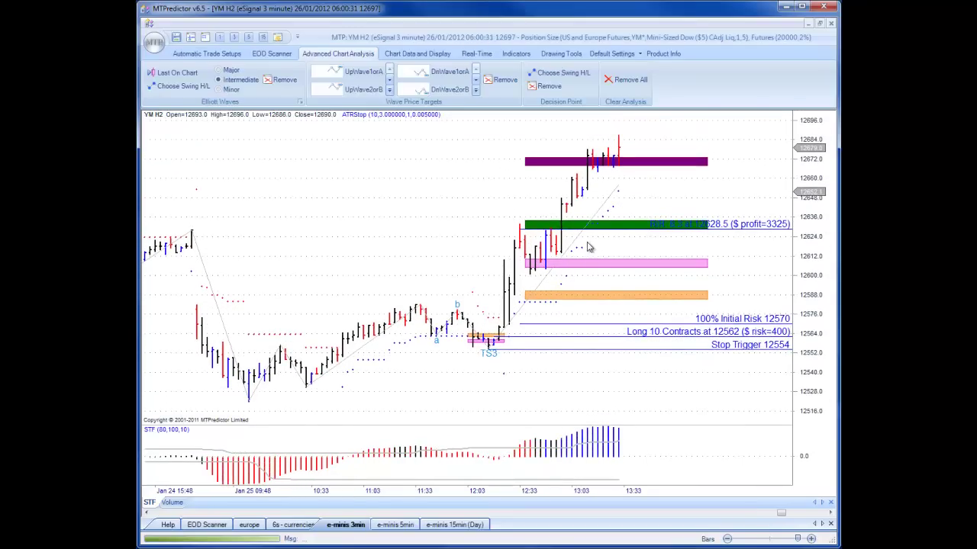
Step: Continue the YM H2 replay past 13:51 until price drops below the ATR trailing stop dots
key(Right)
key(Right)
key(Right)
key(Right)
key(Right)
key(Right)
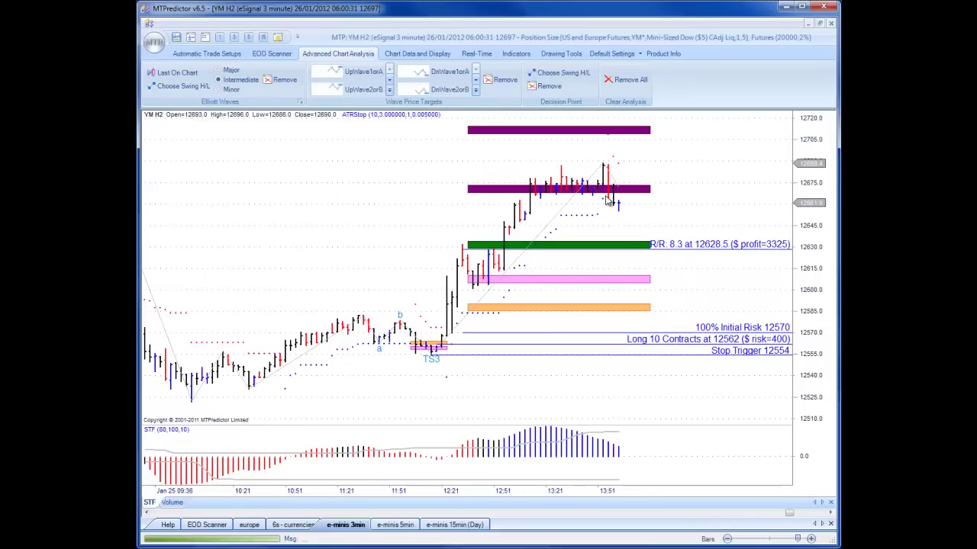
Step: Redefine the TS3 trade's risk/reward with entry 12562, stop 12554 and the exit at the 12663.4 trailing stop level
right_click(412, 191)
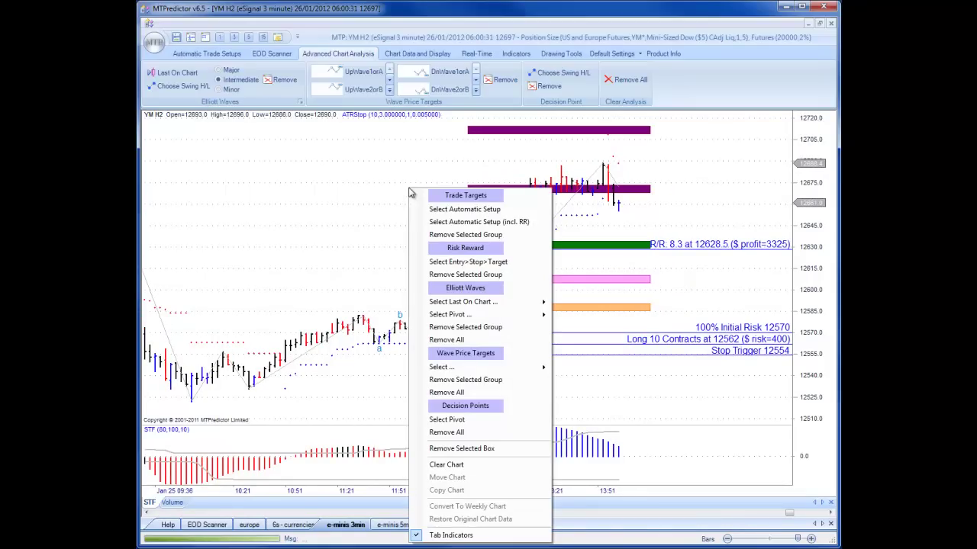
click(466, 264)
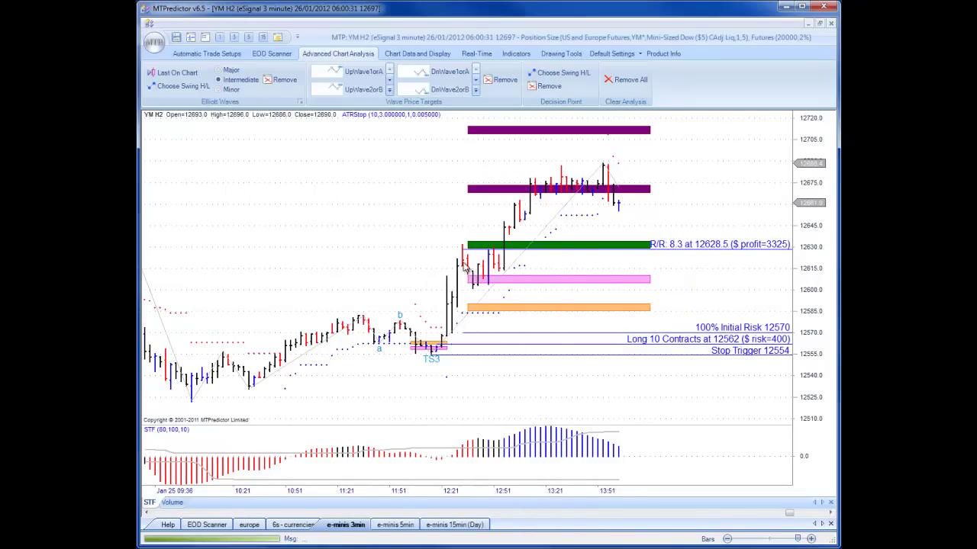
click(433, 356)
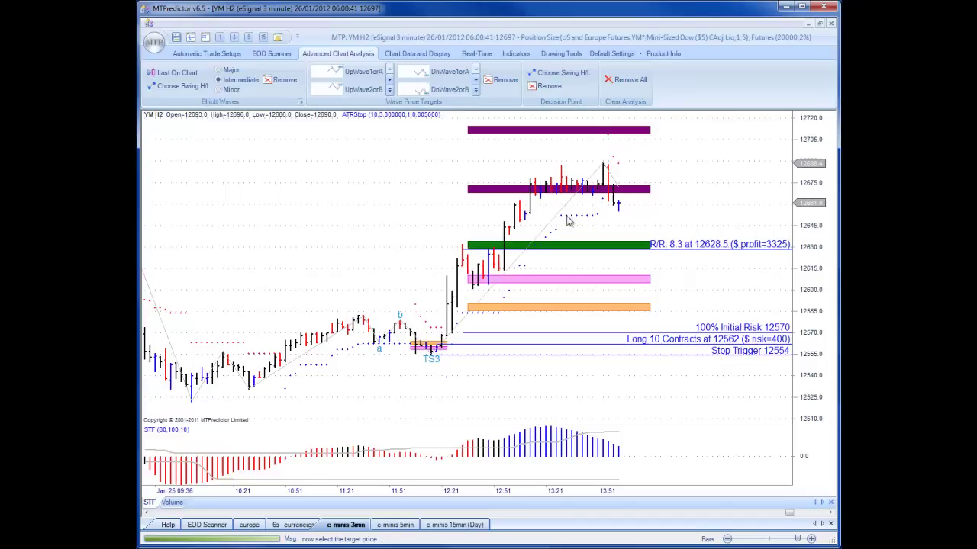
click(607, 203)
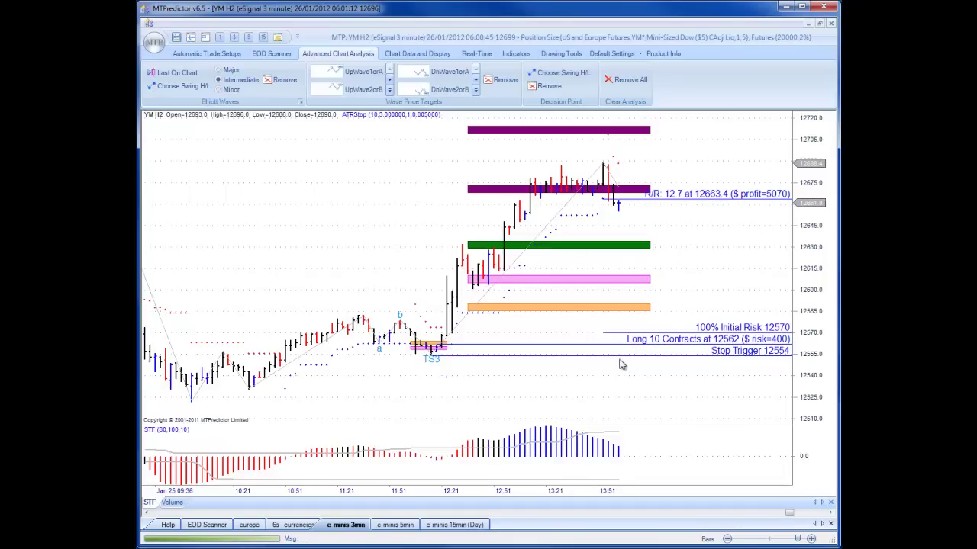
Step: Open the e-minis 15min (Day) charts and examine the decision points on ES H2
click(455, 525)
key(Page_Down)
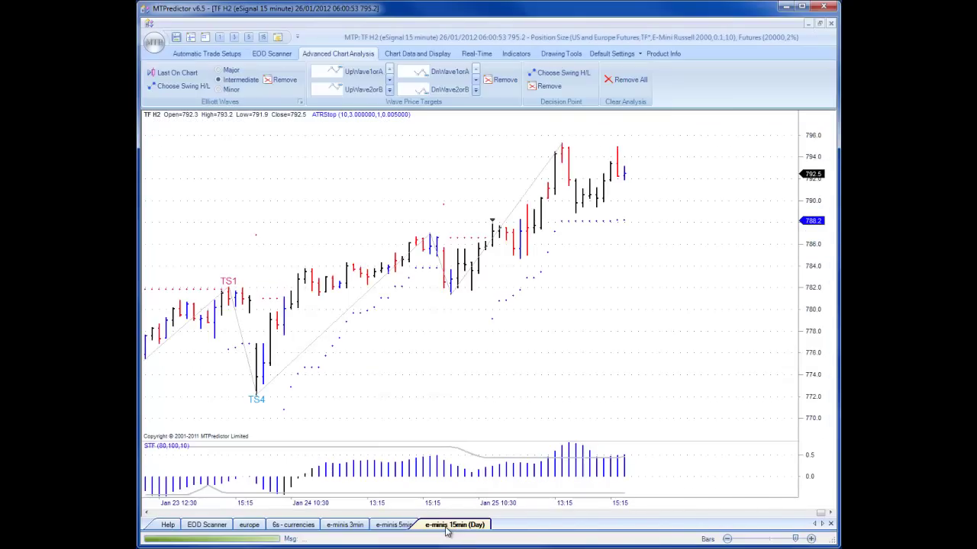
key(Page_Down)
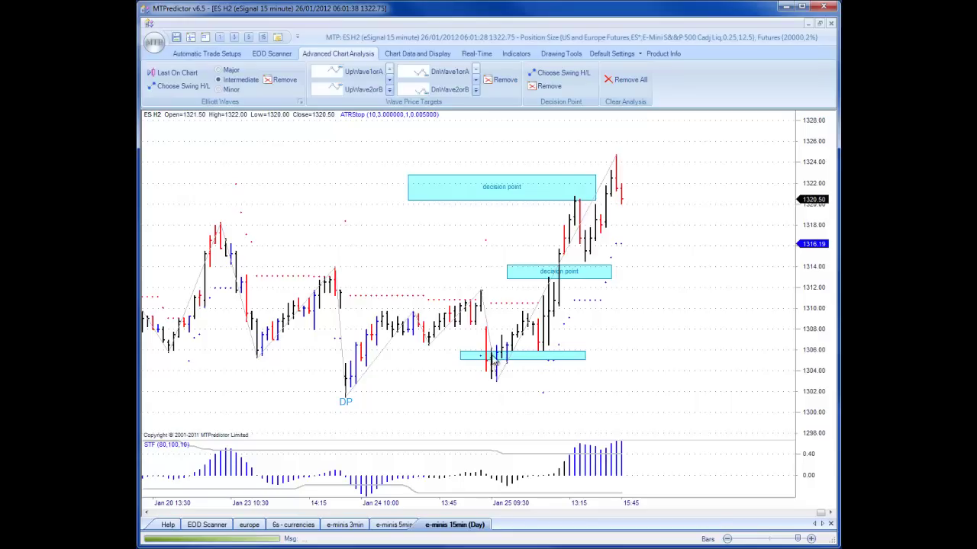
Step: Replay the YM H2 15-minute chart from January 24 and examine how price reacts at the decision point zones
click(468, 526)
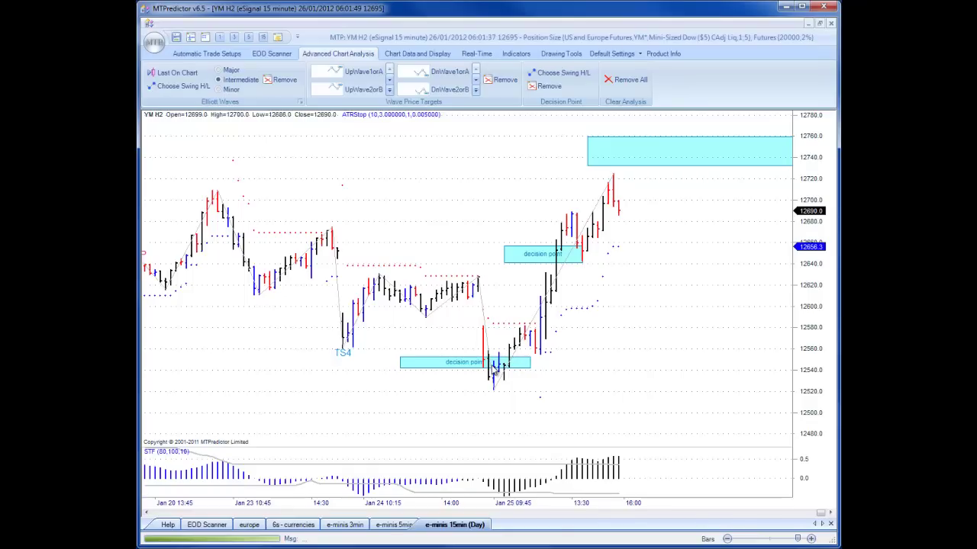
scroll(436, 392, up, 5)
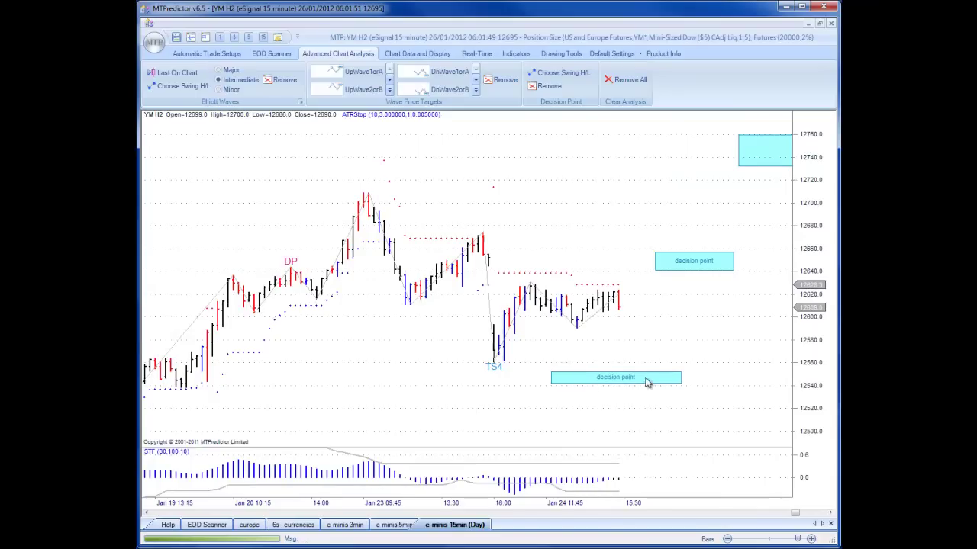
scroll(619, 410, down, 3)
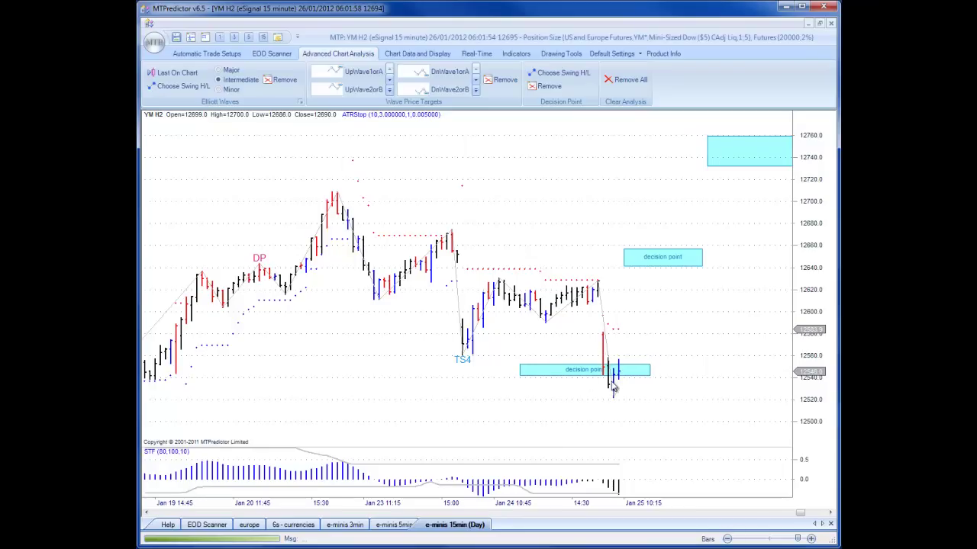
scroll(596, 387, down, 3)
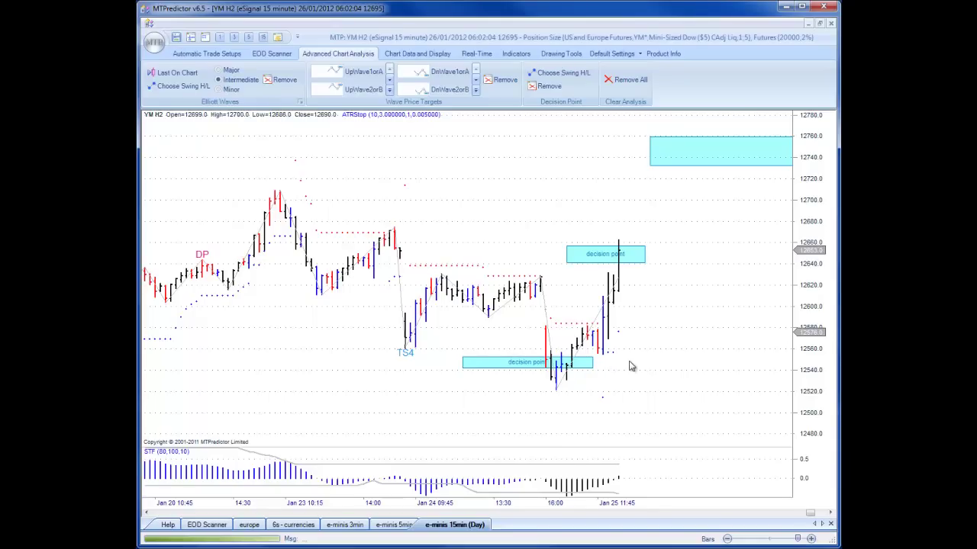
drag(632, 365, 557, 366)
Step: Return to the YM H2 chart in the e-minis 3min group
click(342, 525)
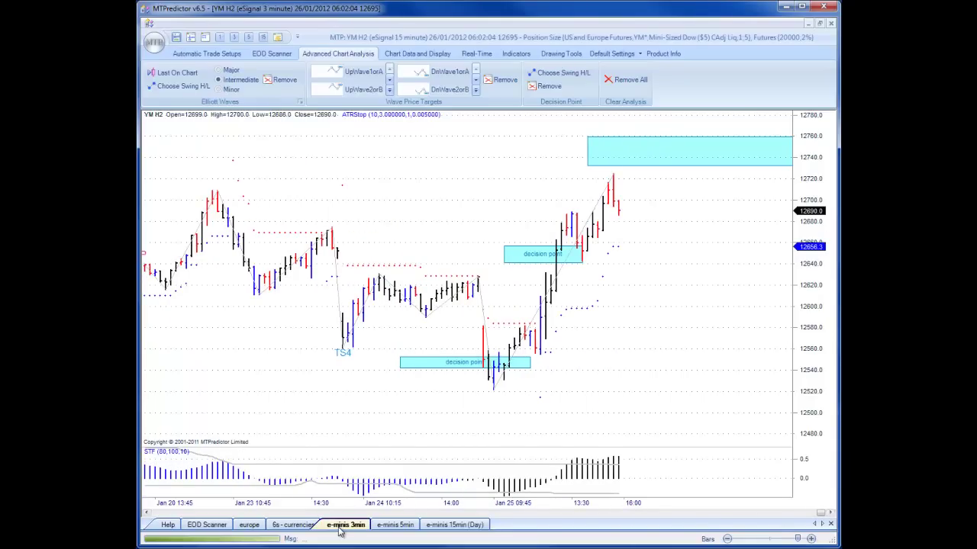
key(Down)
key(Down)
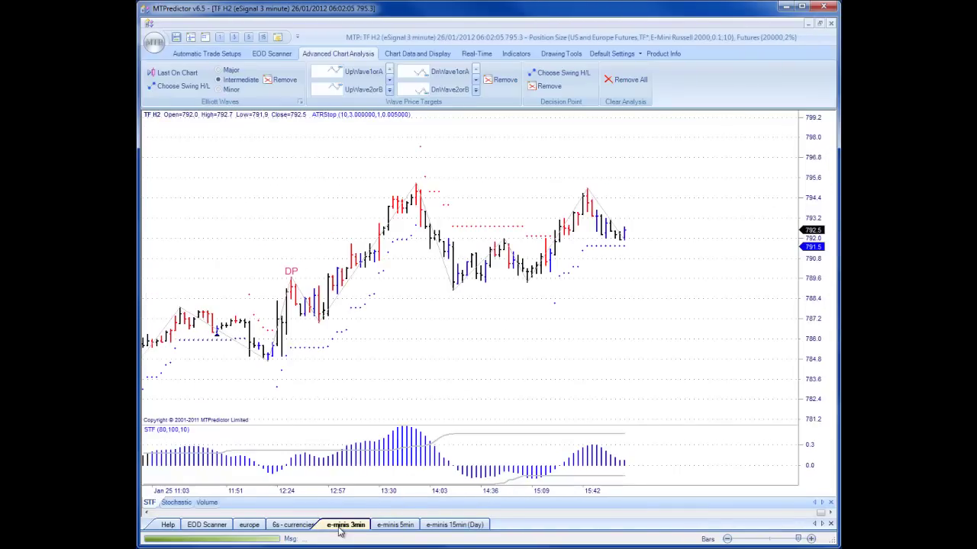
key(Down)
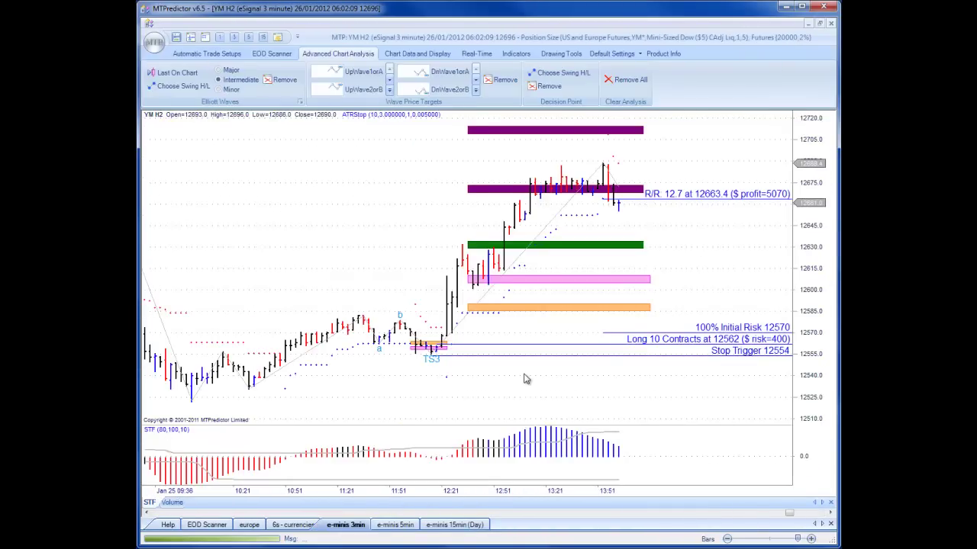
Step: Show the YM H2 3-minute chart through the latest bars with the price scale fitted around all target zones
scroll(525, 380, down, 4)
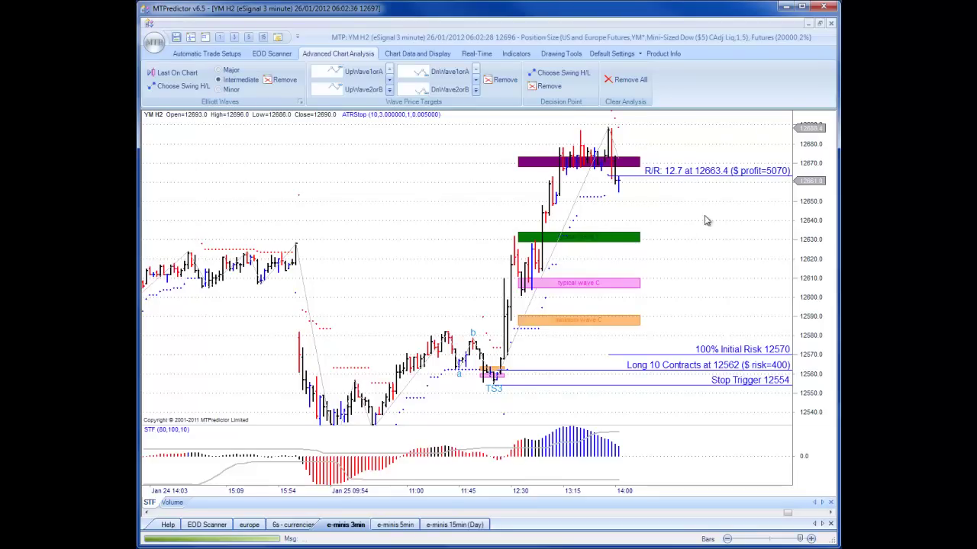
drag(741, 226, 447, 220)
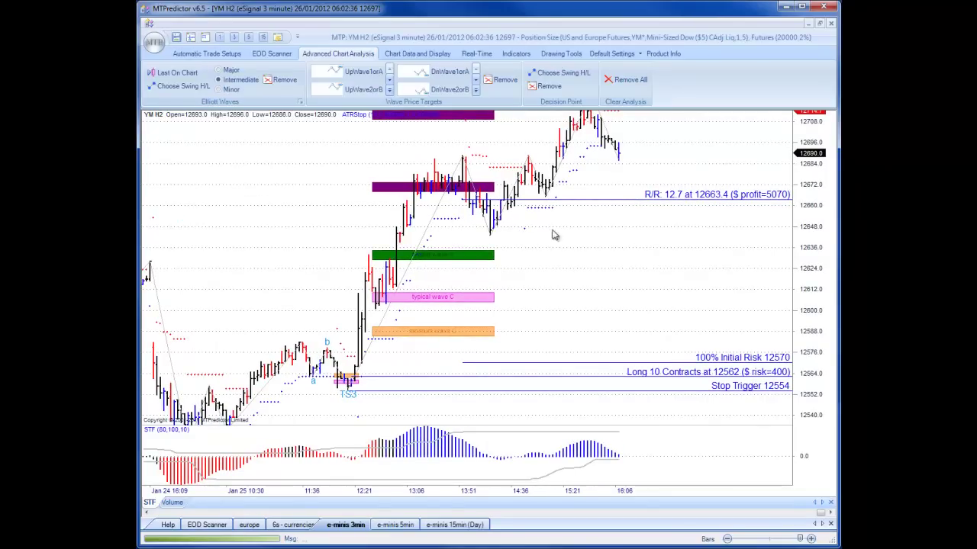
mouse_move(808, 223)
mouse_down()
mouse_move(807, 238)
mouse_move(789, 222)
mouse_up()
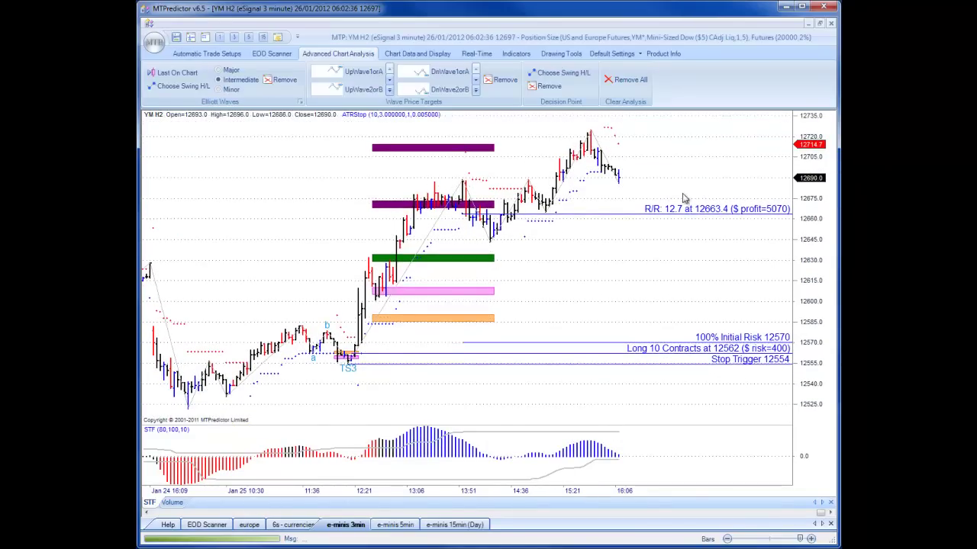